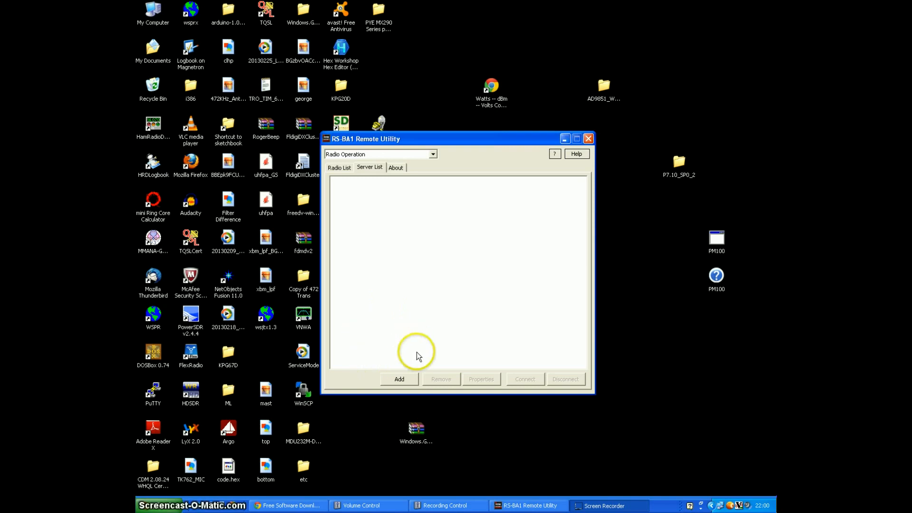
Step: Register a server described as Youtube Example at address 192.168.1.199, filling in the user ID and password
left_click(399, 380)
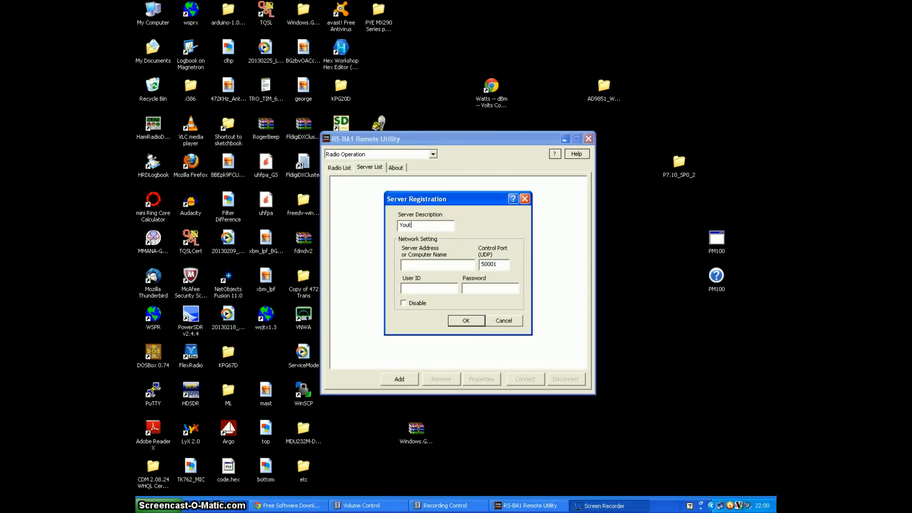
type("Youtube Example")
left_click(434, 265)
type("192.168.1.199")
left_click(412, 289)
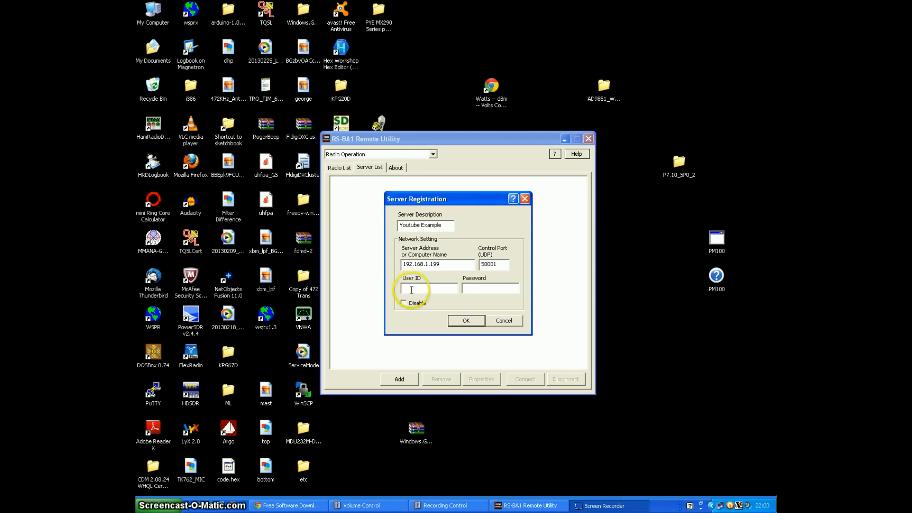
type("M1GEO")
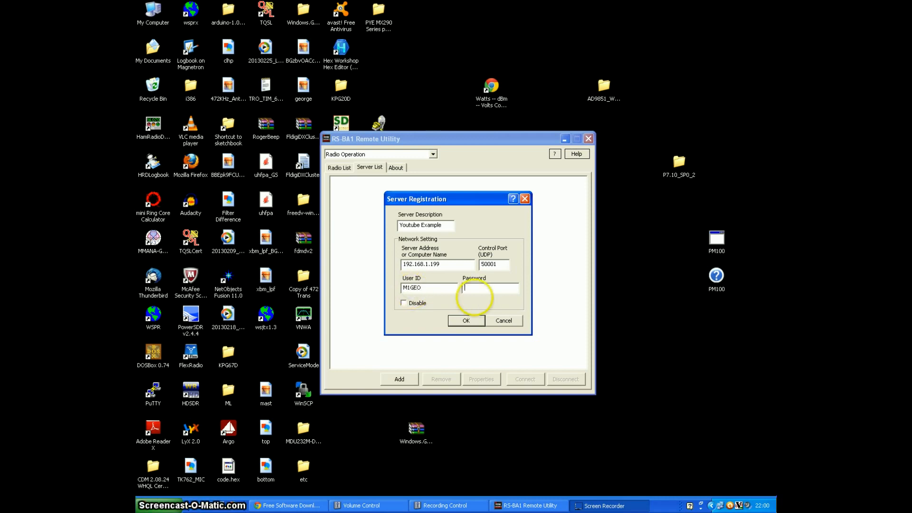
left_click(474, 290)
type("****")
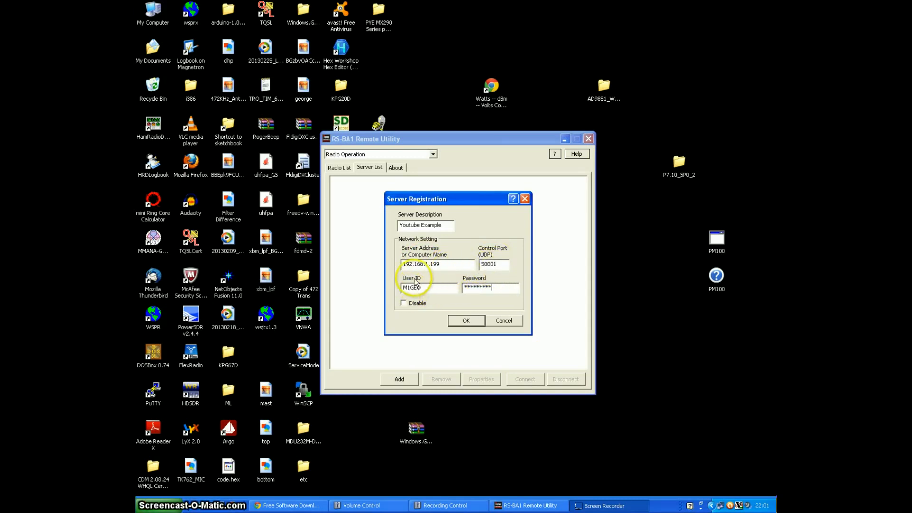
left_click(466, 321)
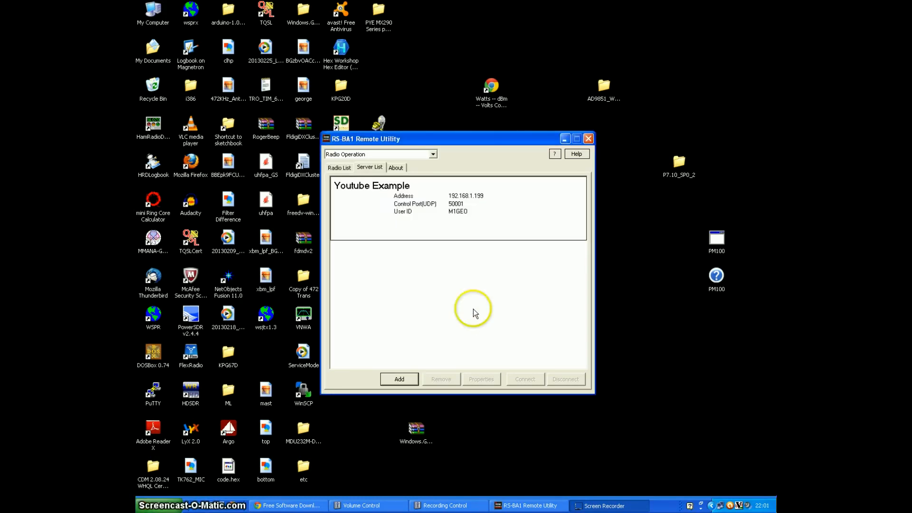
Step: Connect to the newly registered Youtube Example server
left_click(481, 223)
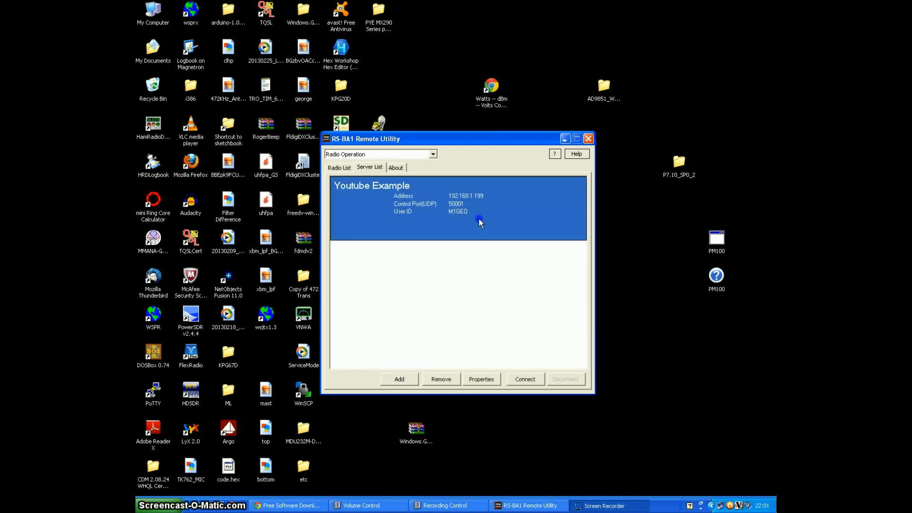
left_click(519, 379)
left_click(492, 321)
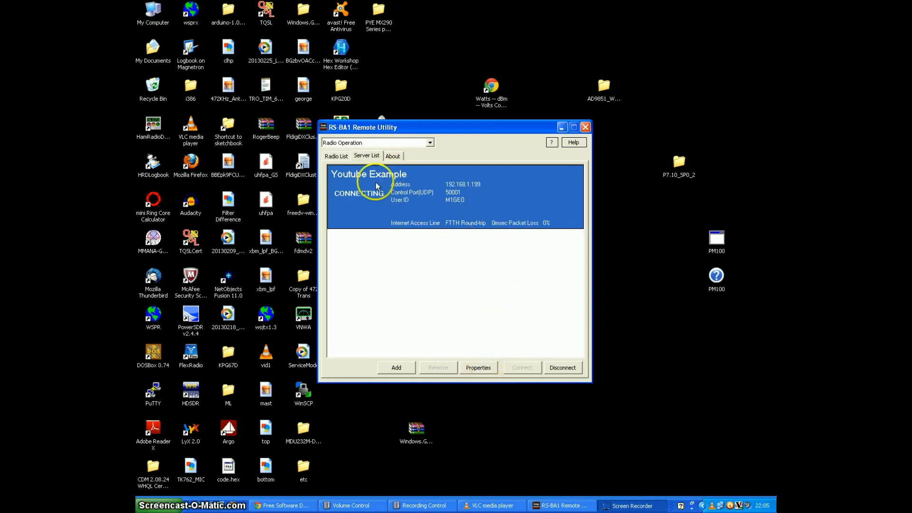
Step: Review the IC-7700 entry in the radio list, the available operation modes, and the server's connection details
left_click(337, 157)
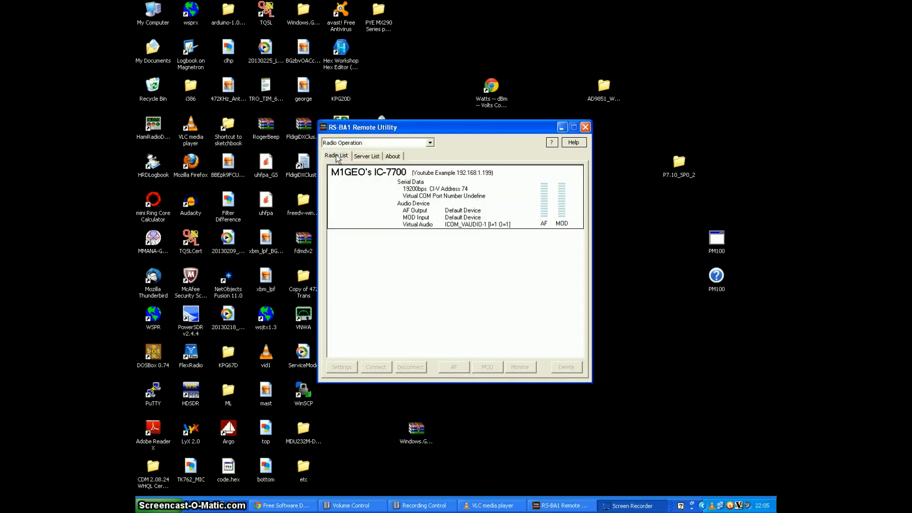
left_click(430, 202)
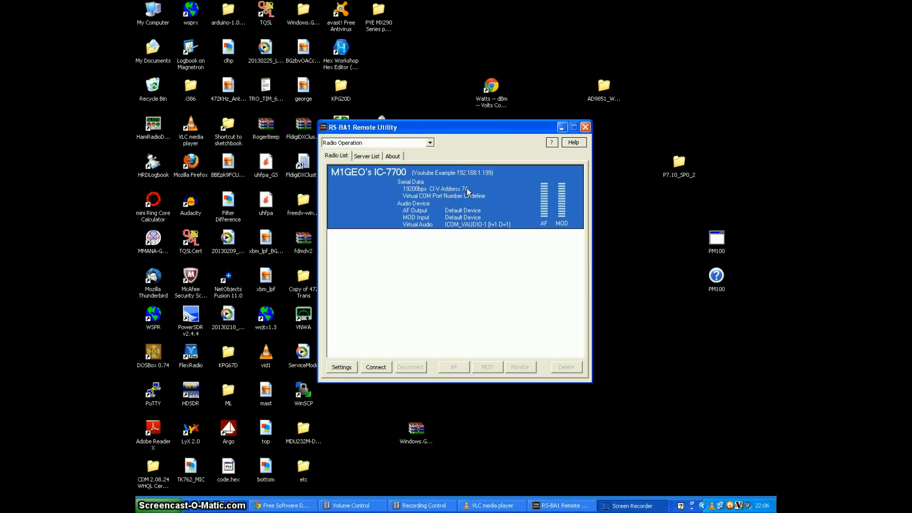
left_click(362, 143)
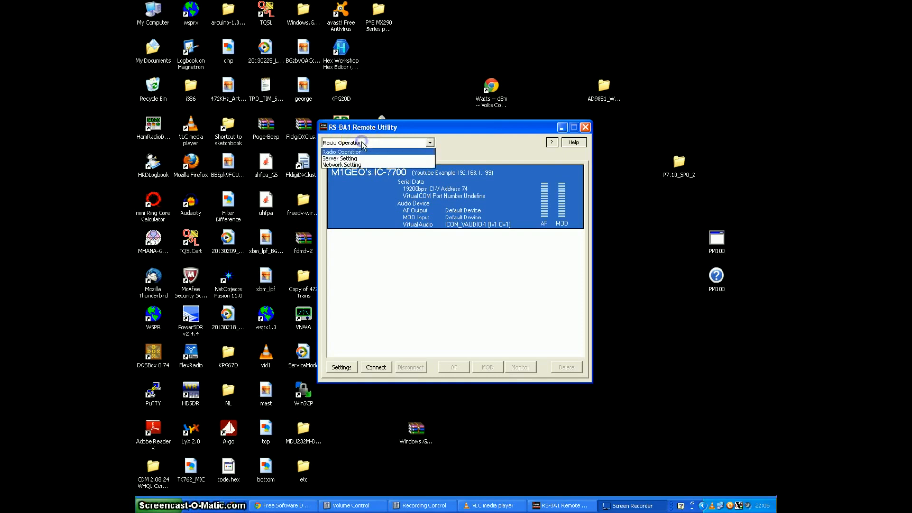
left_click(364, 153)
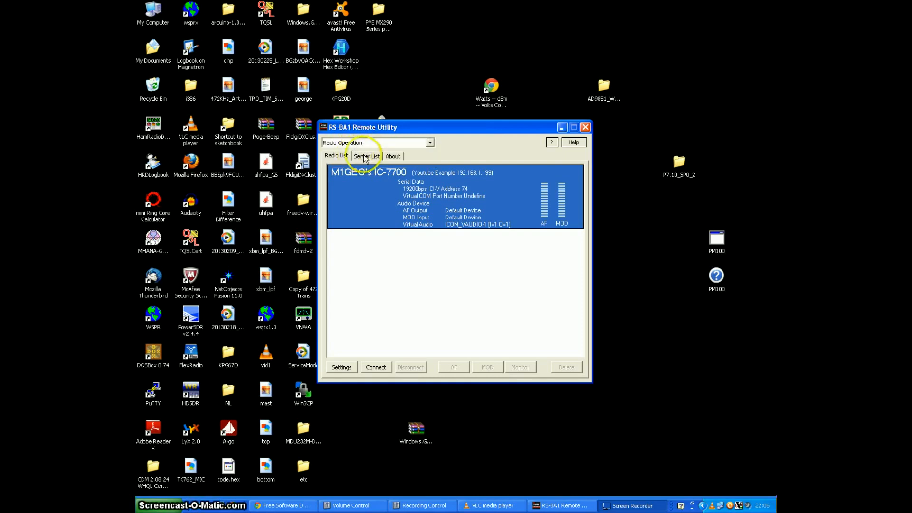
left_click(362, 157)
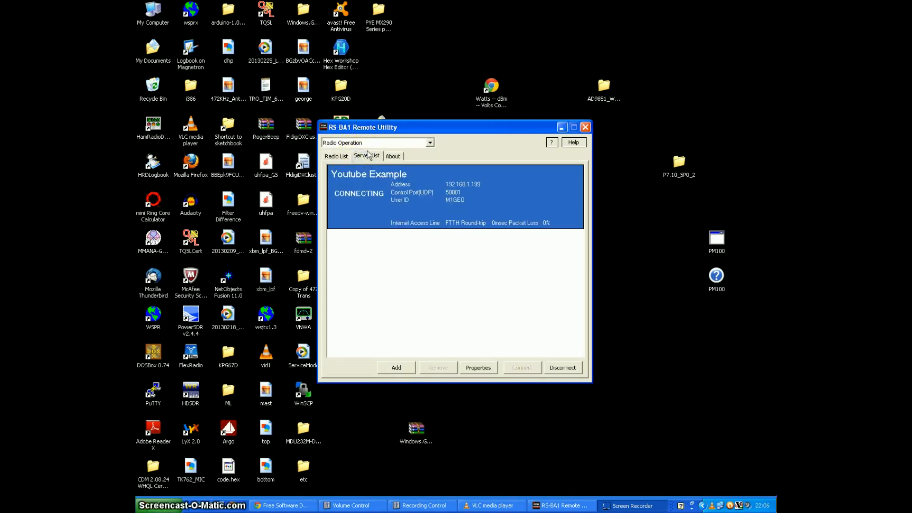
left_click(338, 156)
left_click(360, 156)
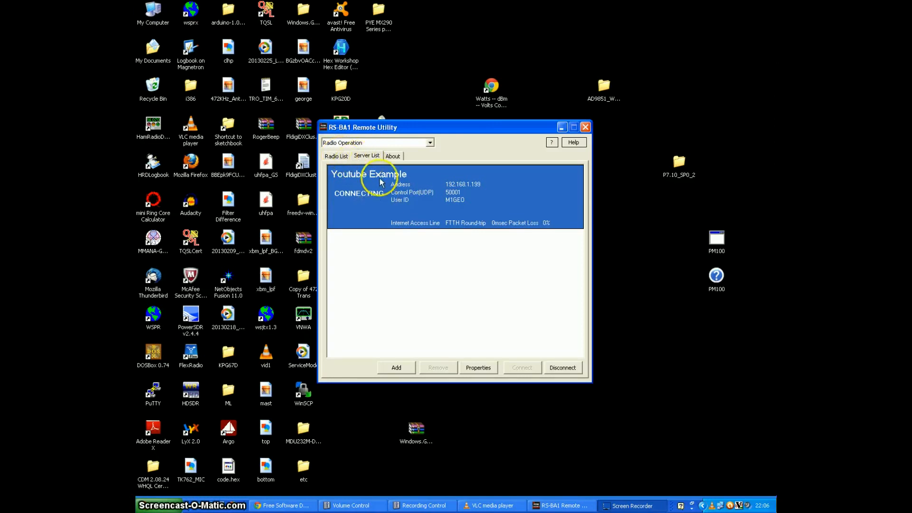
Step: Assign virtual COM port COM256 to the IC-7700 in its radio settings and save them
left_click(338, 157)
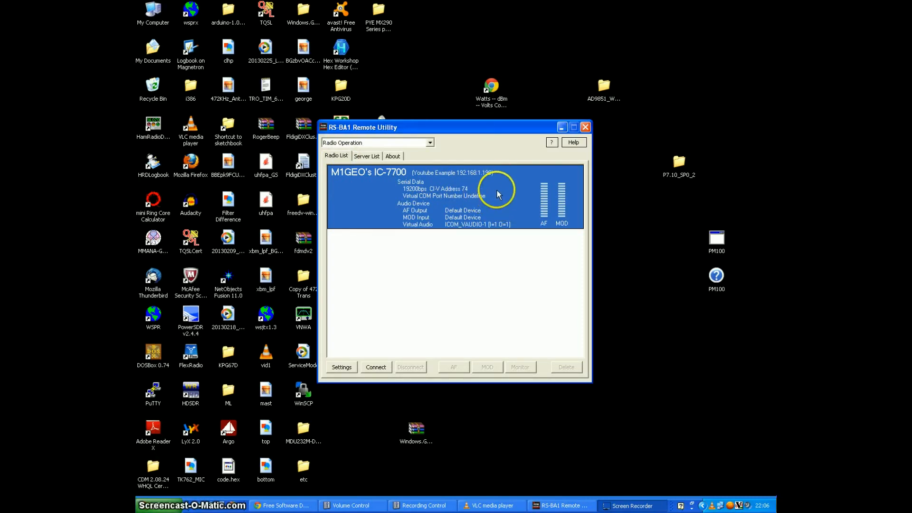
left_click(346, 367)
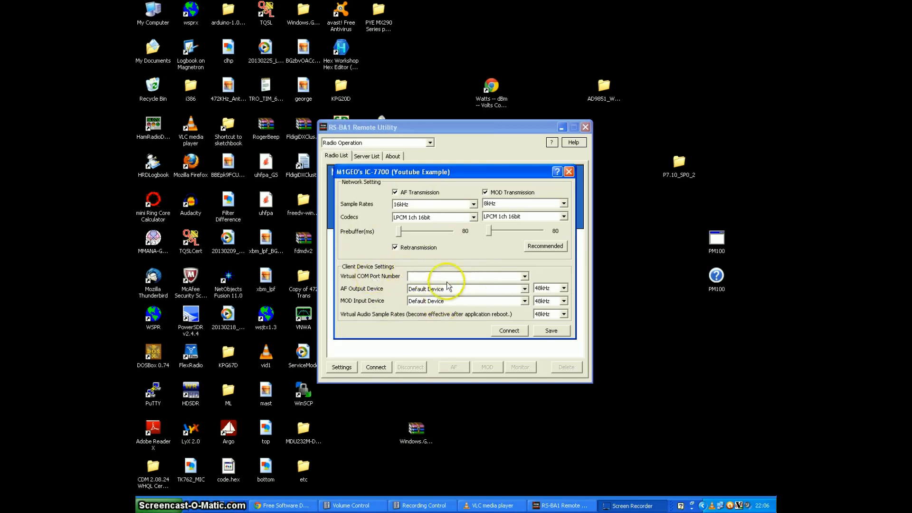
left_click(525, 277)
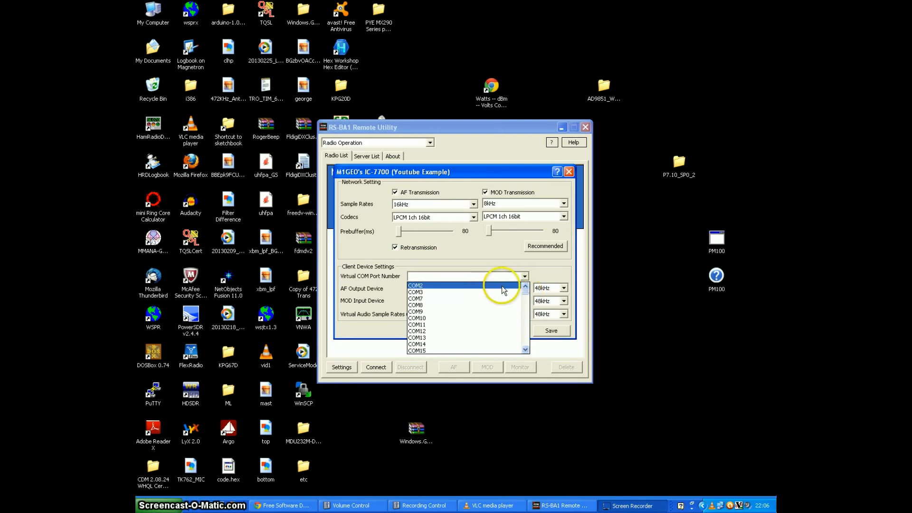
left_click_drag(525, 297, 528, 347)
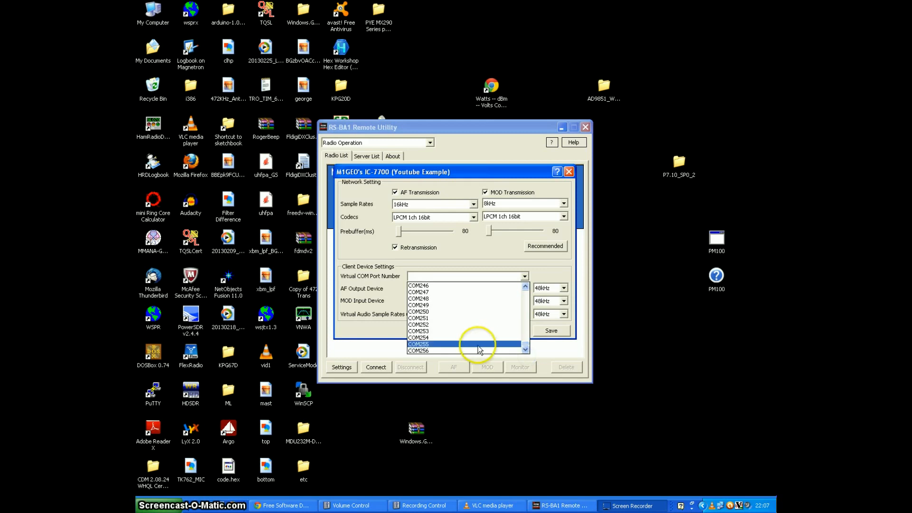
left_click(431, 352)
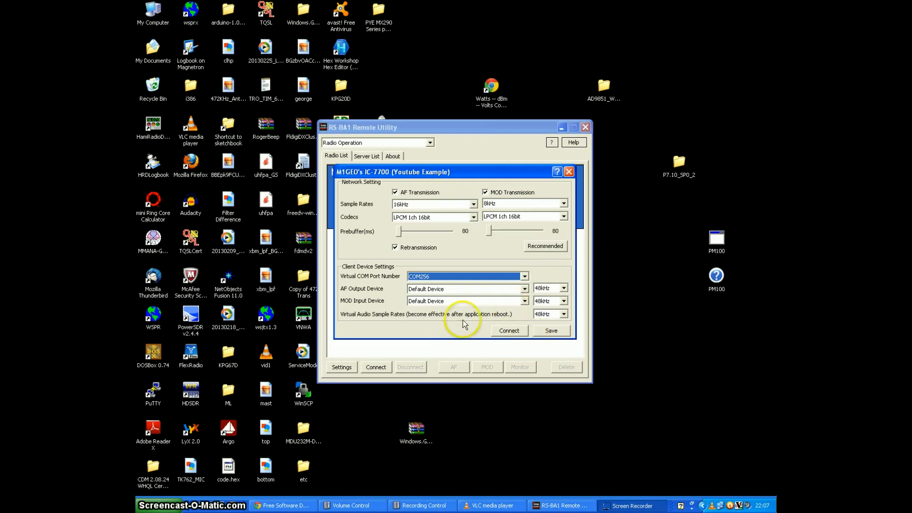
left_click(552, 331)
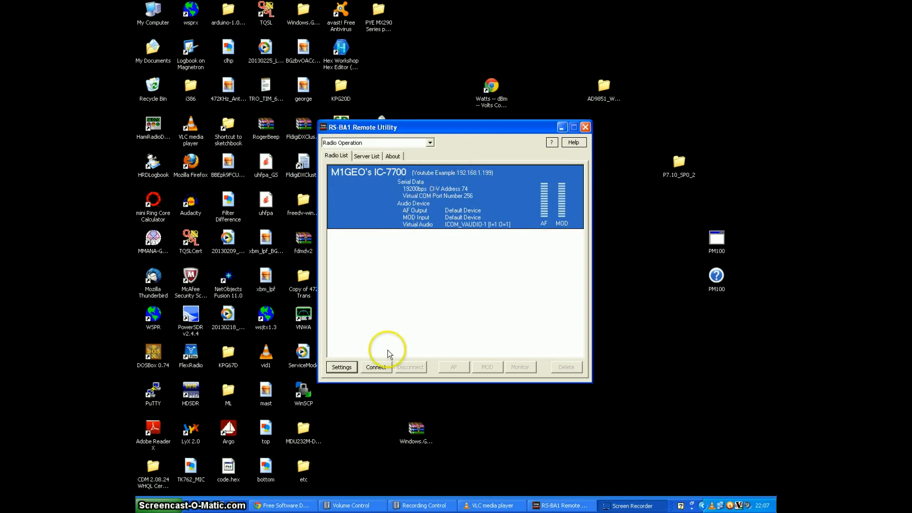
Step: Connect to the IC-7700 and move the Remote Utility window aside to uncover the Remote Control shortcut
left_click(379, 368)
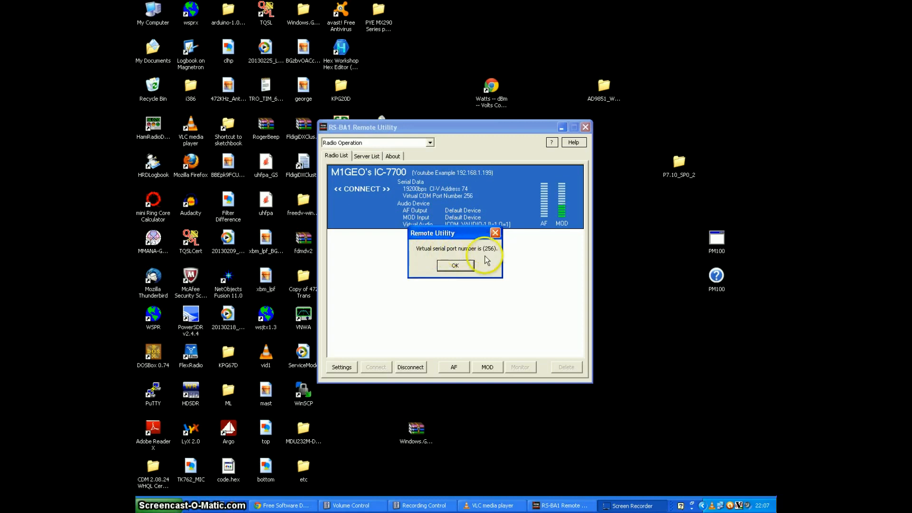
left_click(457, 267)
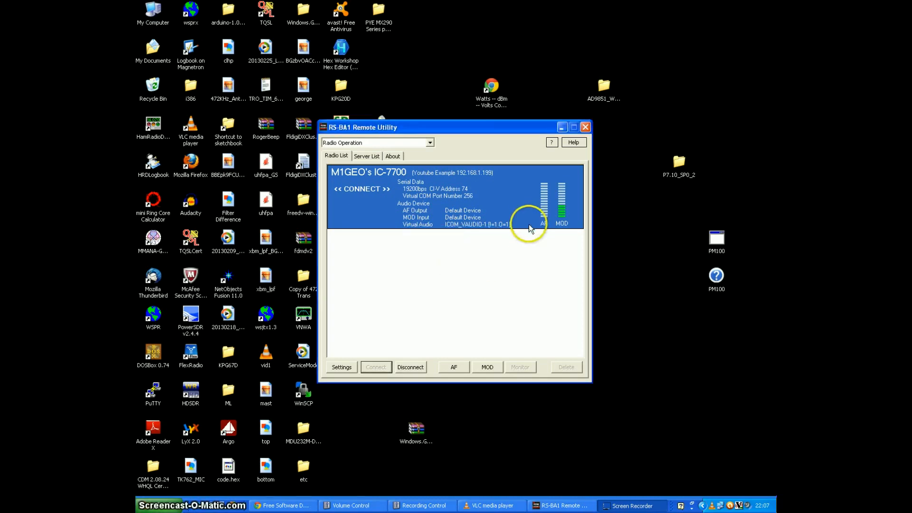
left_click_drag(530, 129, 363, 115)
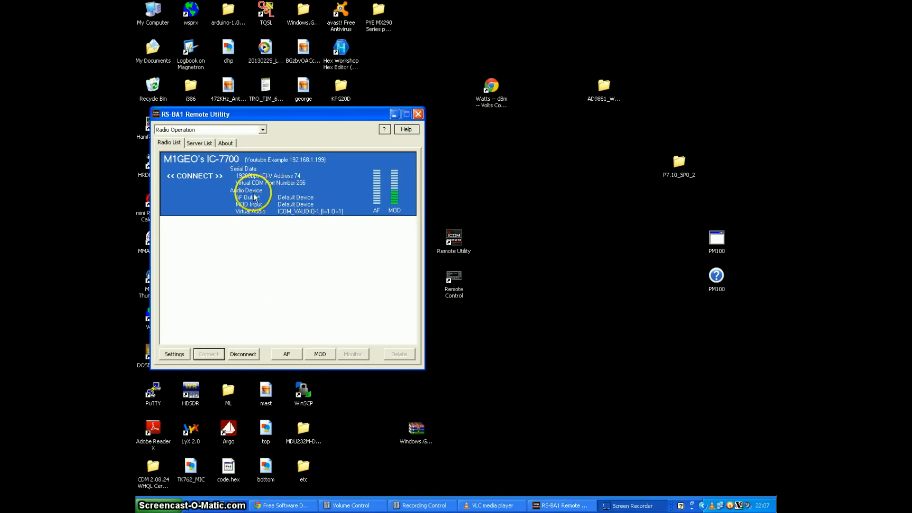
Step: Launch RS-BA1 Remote Control, place its window beside the Remote Utility, toggle its connection and dismiss the COM port errors
double_click(456, 278)
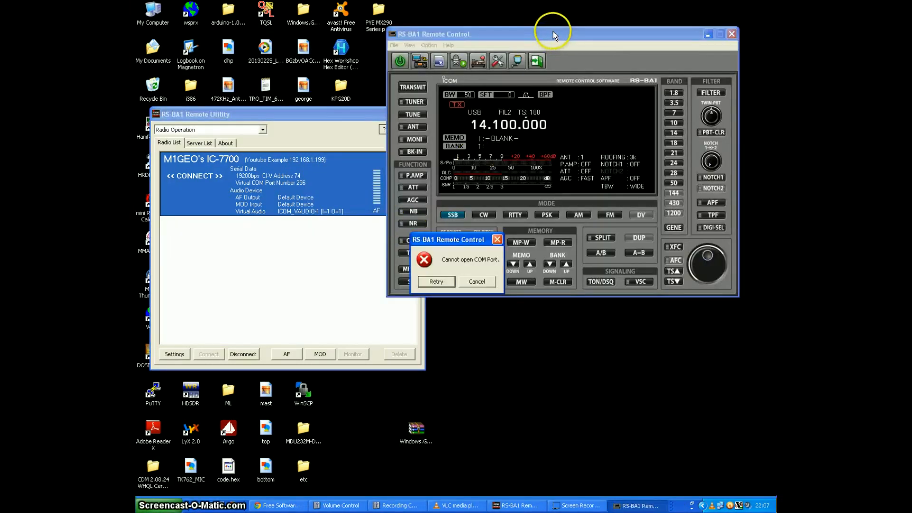
left_click(469, 283)
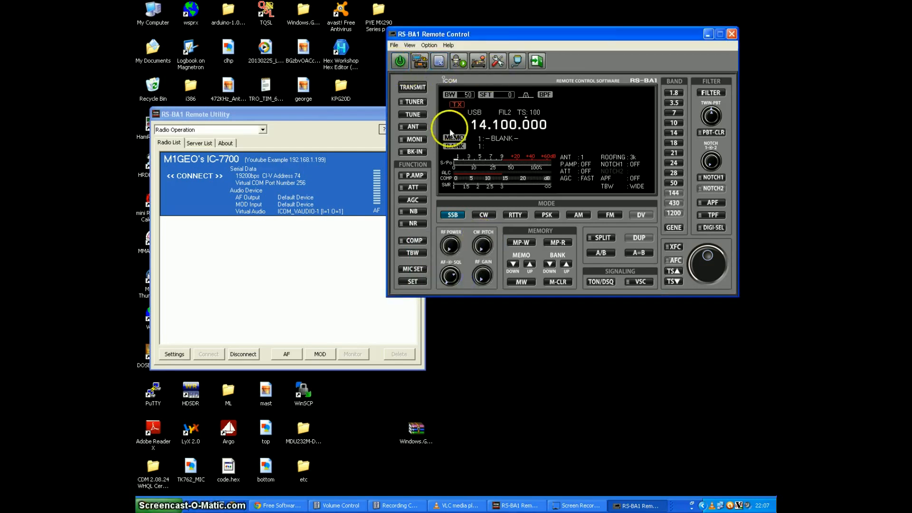
left_click_drag(481, 35, 455, 116)
left_click(375, 139)
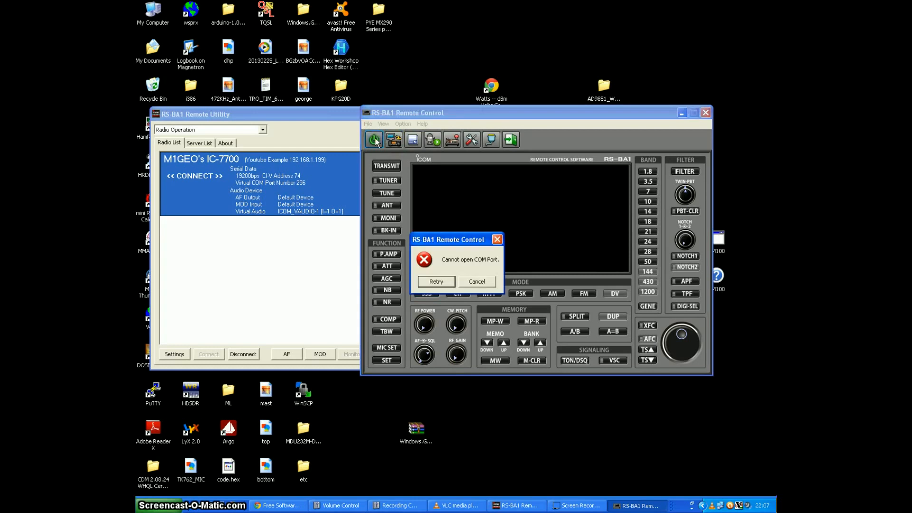
left_click(469, 280)
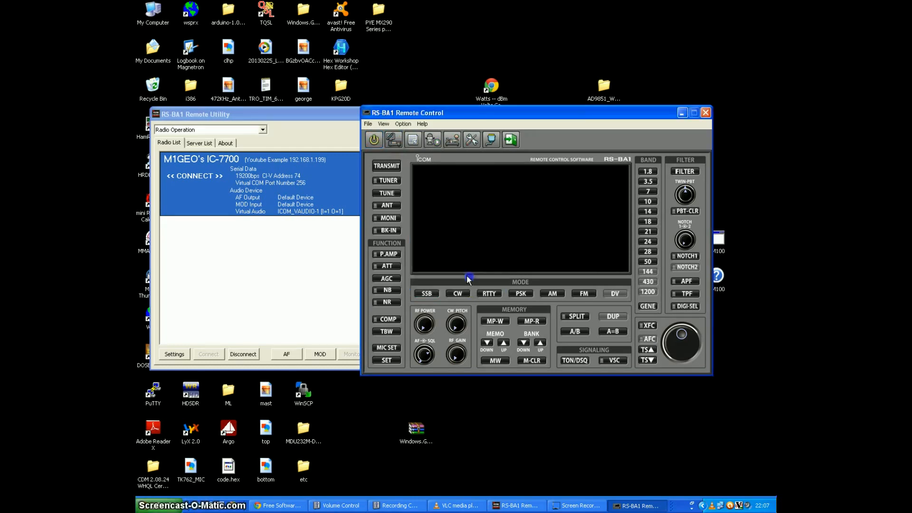
Step: Set the connection model to IC-7700 (Ver2.00 - ) with the IC-7700 as Remote Utility radio, and switch the connection on
left_click(491, 141)
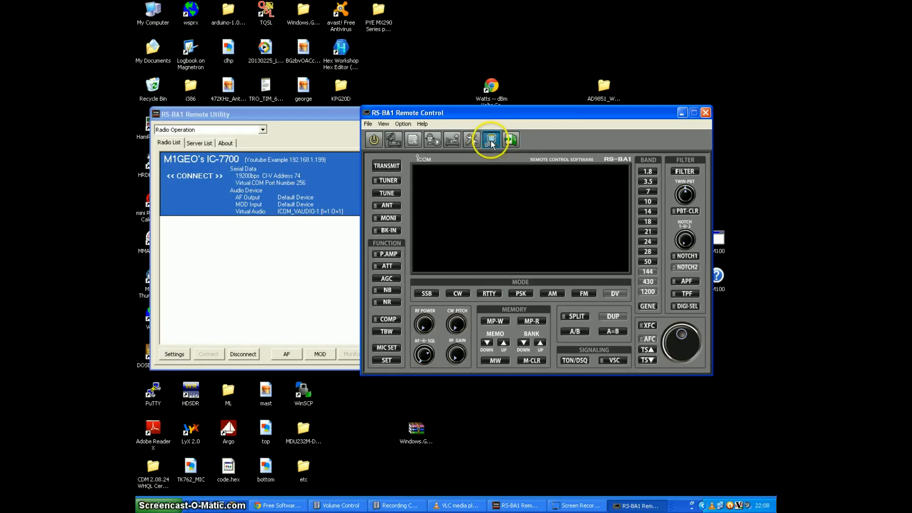
left_click(463, 102)
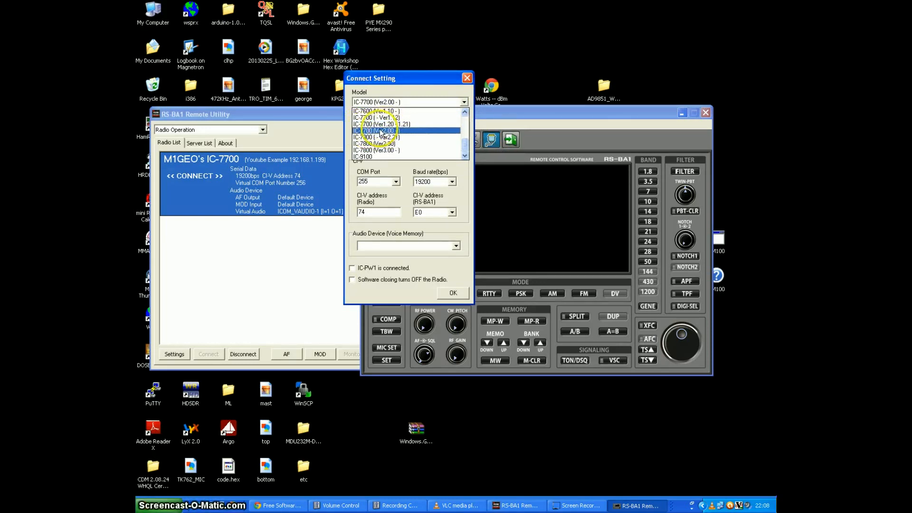
left_click(423, 132)
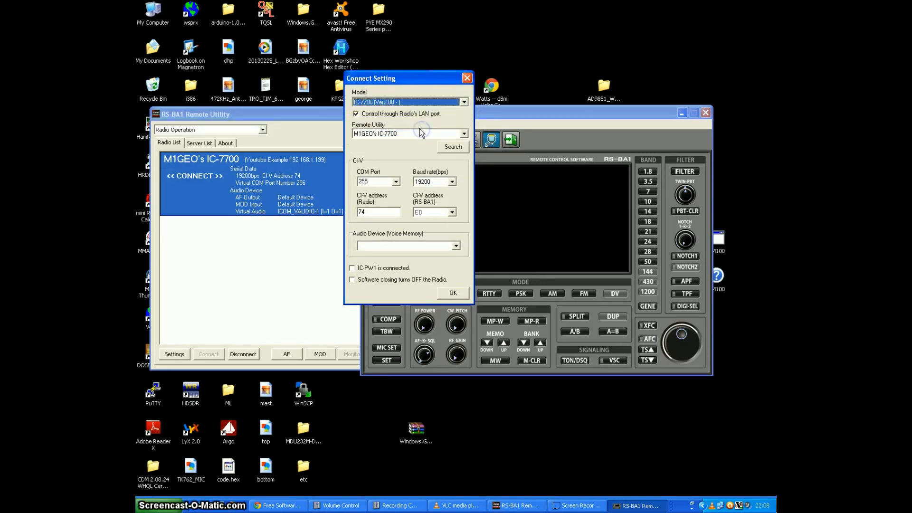
left_click(427, 132)
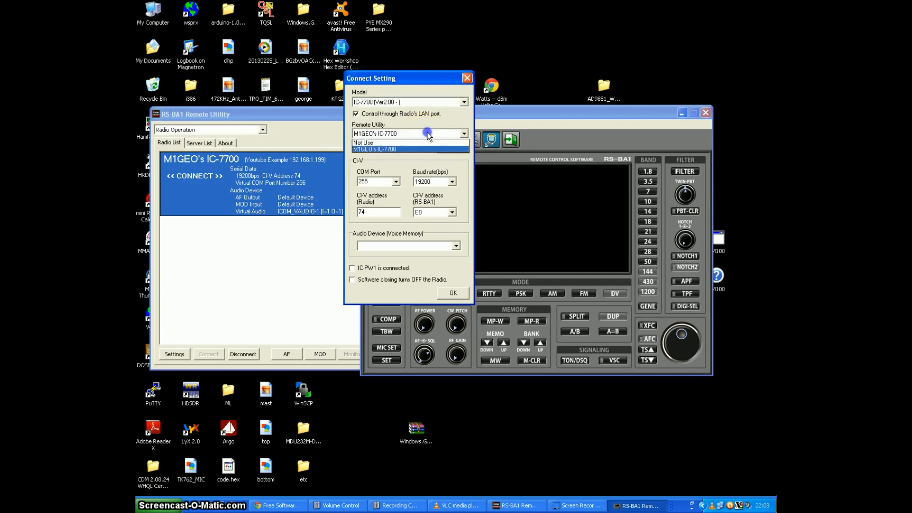
left_click(398, 148)
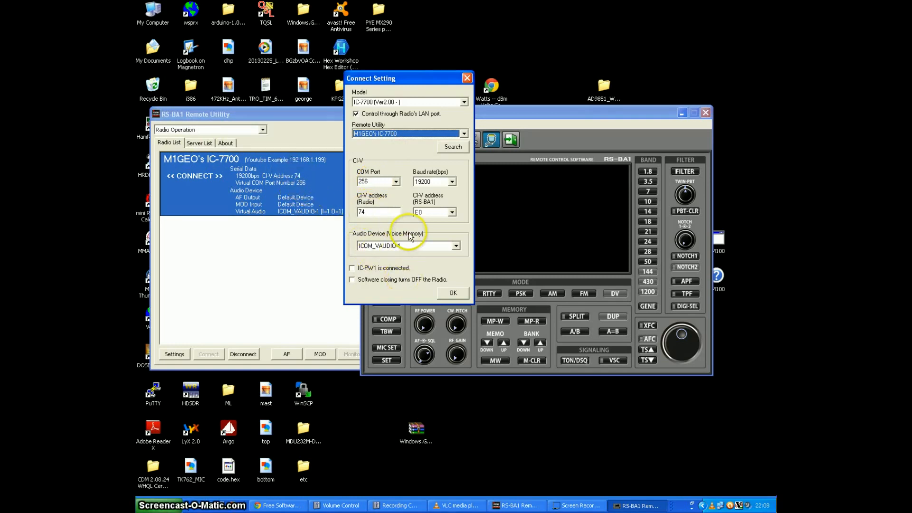
left_click(454, 293)
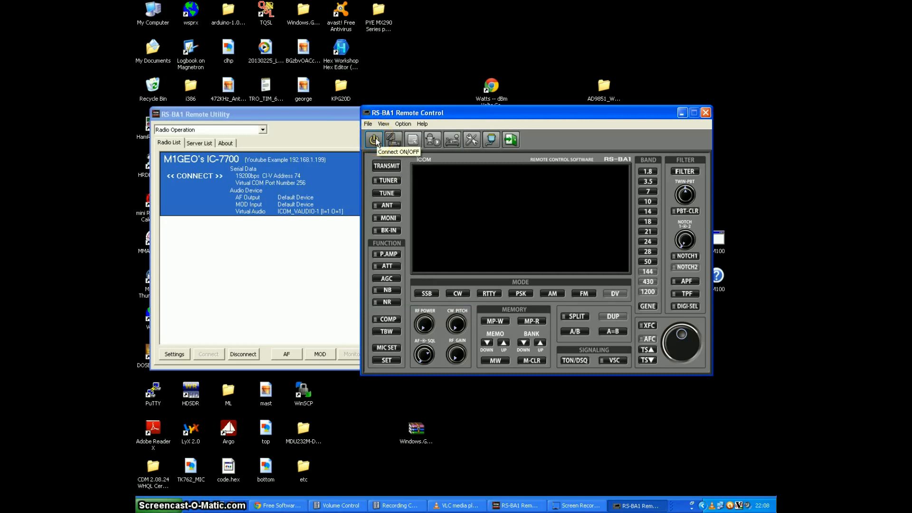
left_click(376, 139)
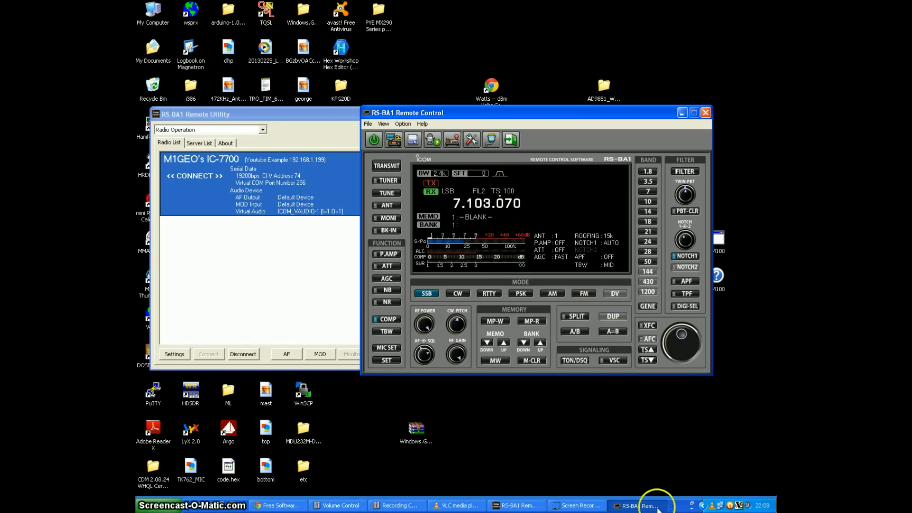
Step: Open the Windows Volume Control and lower the master volume almost to its minimum
left_click(341, 505)
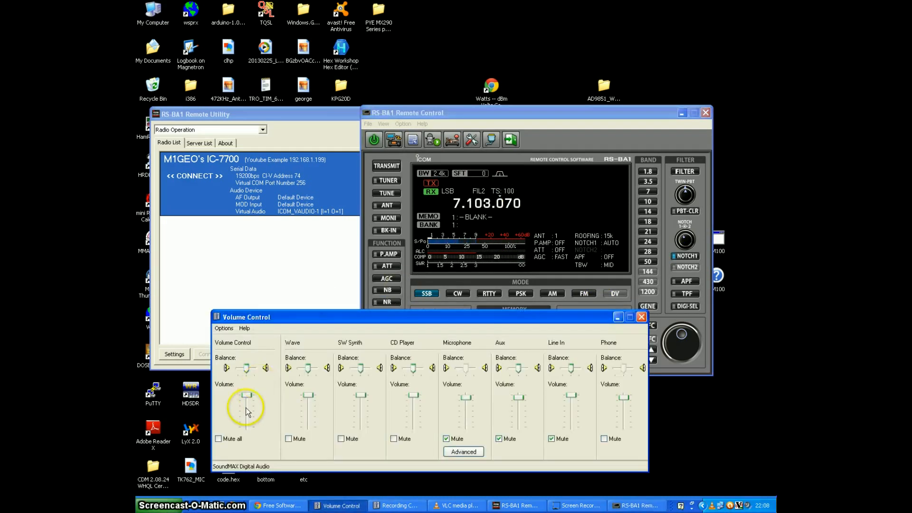
left_click_drag(246, 400, 247, 426)
left_click_drag(247, 423, 247, 425)
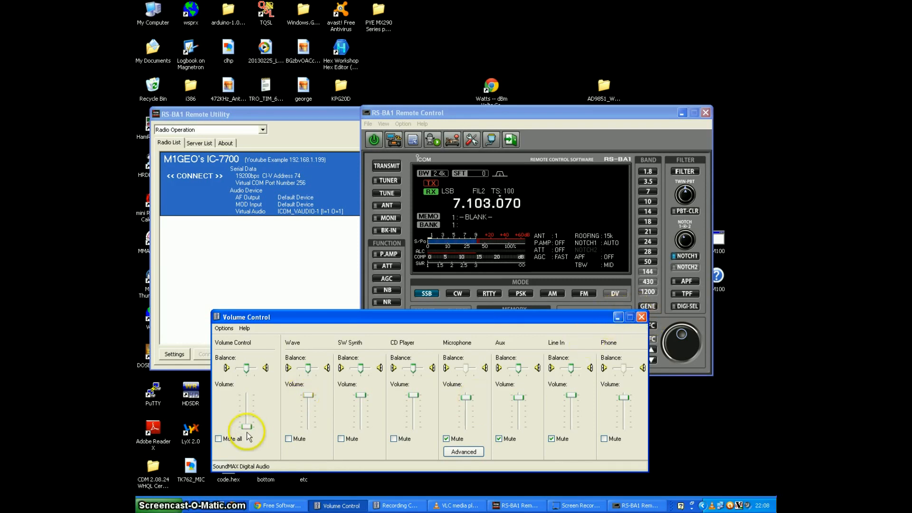
Step: Minimise the Volume Control window and tune the radio to 7.108.000 on the Remote Control's main dial and frequency display
left_click(618, 317)
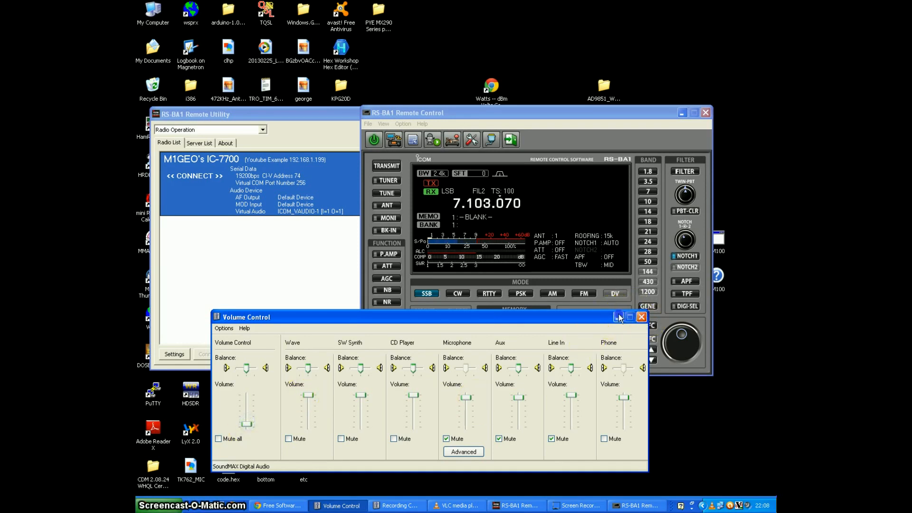
left_click(668, 345)
mouse_move(682, 335)
left_mouse_down()
mouse_move(685, 351)
mouse_move(672, 337)
mouse_move(688, 335)
mouse_move(673, 352)
mouse_move(689, 338)
mouse_move(675, 346)
mouse_move(684, 350)
left_mouse_up()
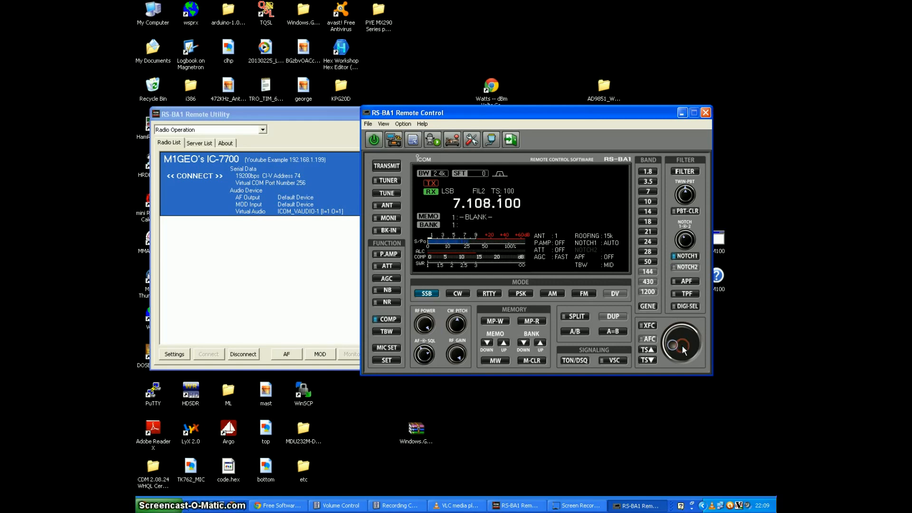
left_click(473, 202)
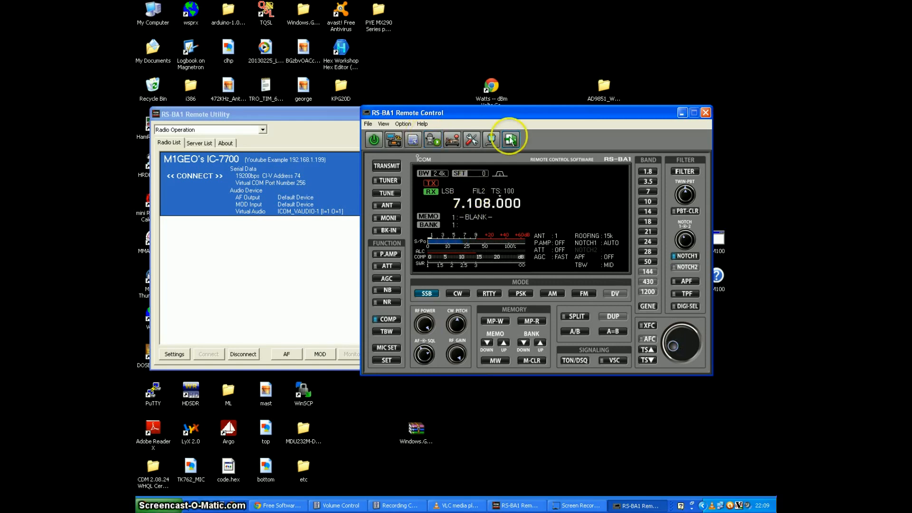
Step: Adjust the AF level and key the transmitter on 7.108.000 for a short test, returning the radio to receive
left_click_drag(423, 354, 420, 360)
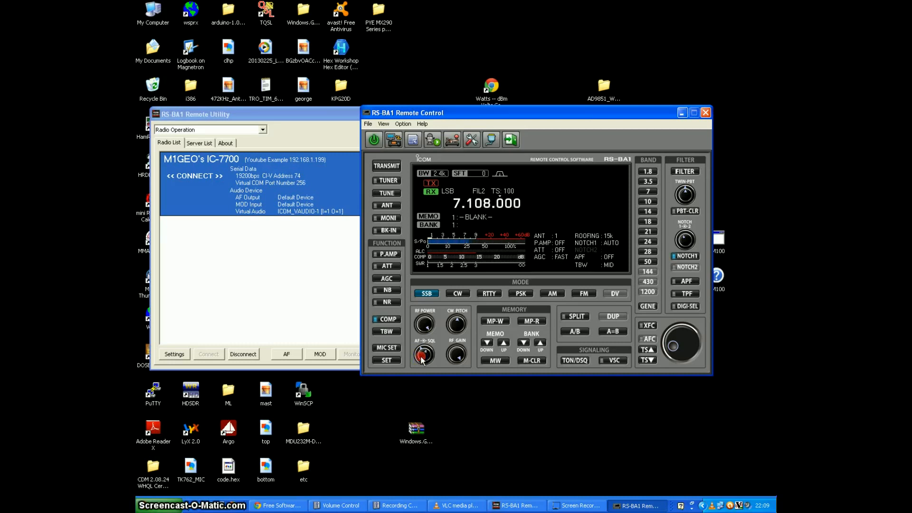
left_click(389, 167)
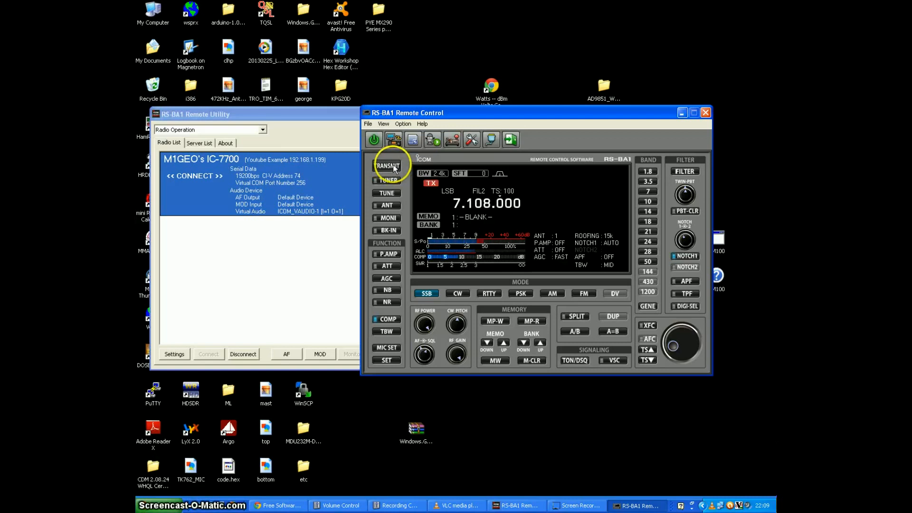
left_click(394, 168)
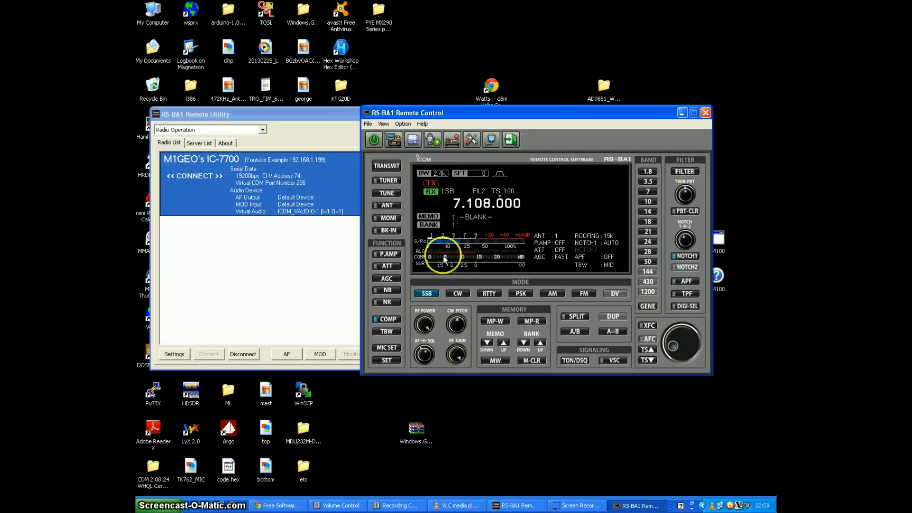
Step: Switch off the Remote Control's connection to the radio and close the Remote Control window
left_click(375, 139)
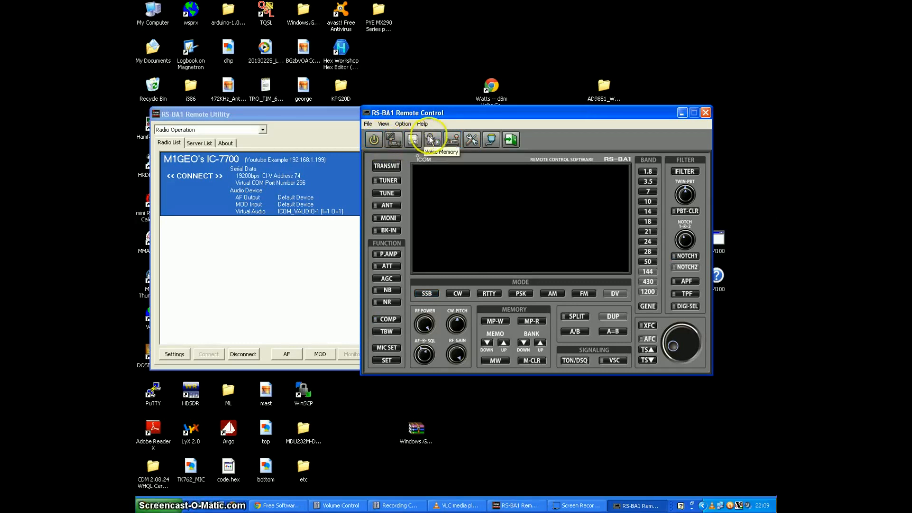
left_click(704, 112)
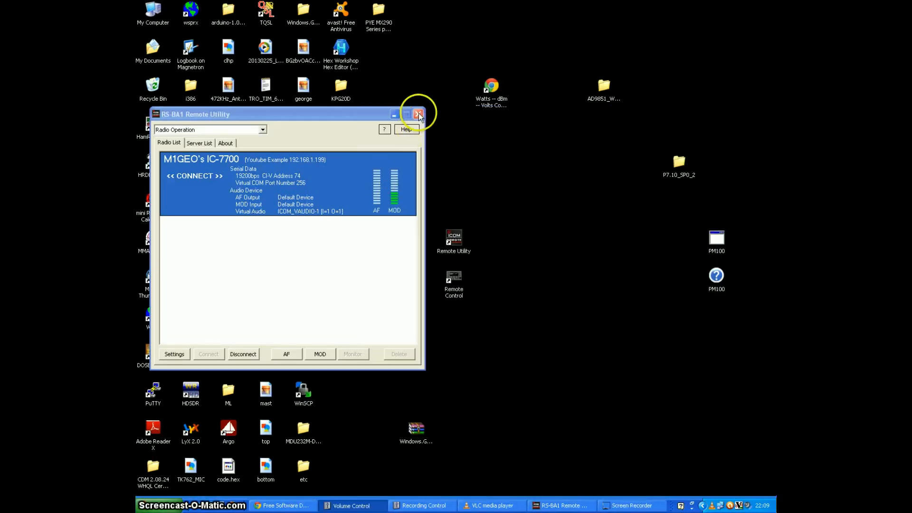
Step: Disconnect the IC-7700 and the Youtube Example server in the Remote Utility, and close its window
left_click(244, 355)
left_click(285, 248)
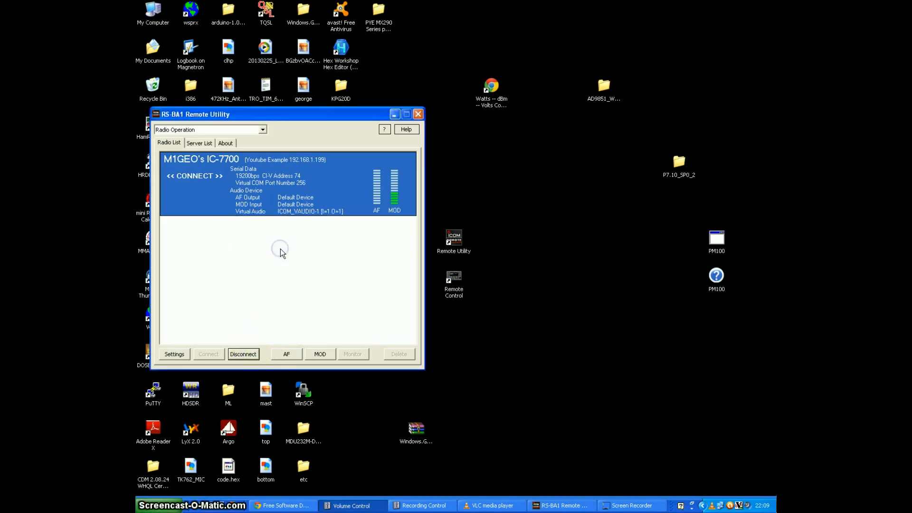
left_click(199, 143)
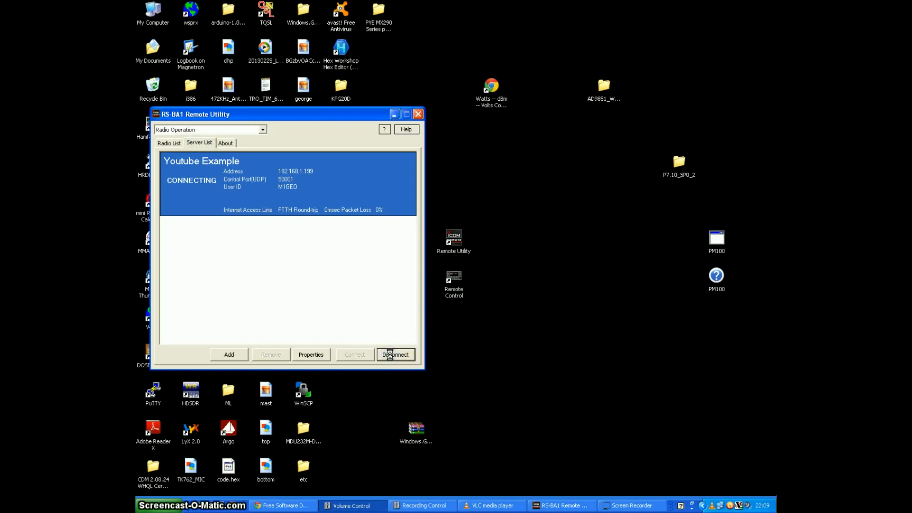
left_click(418, 115)
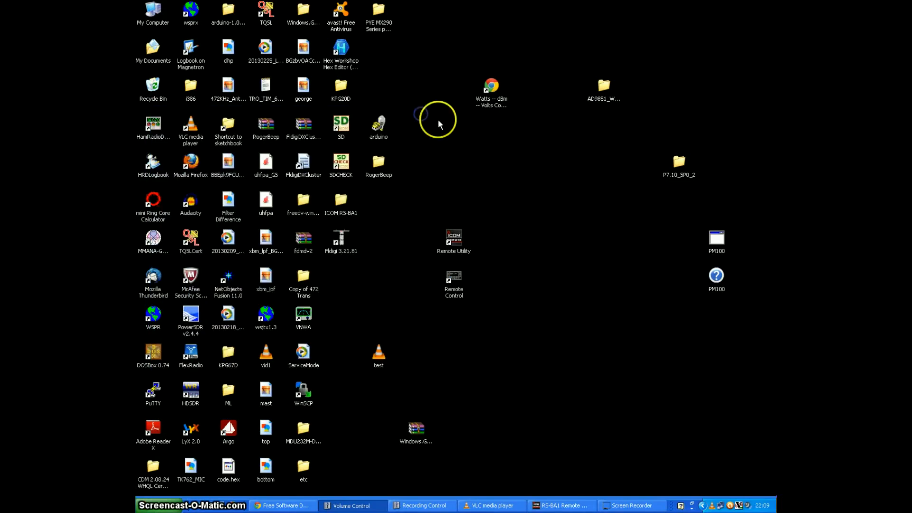